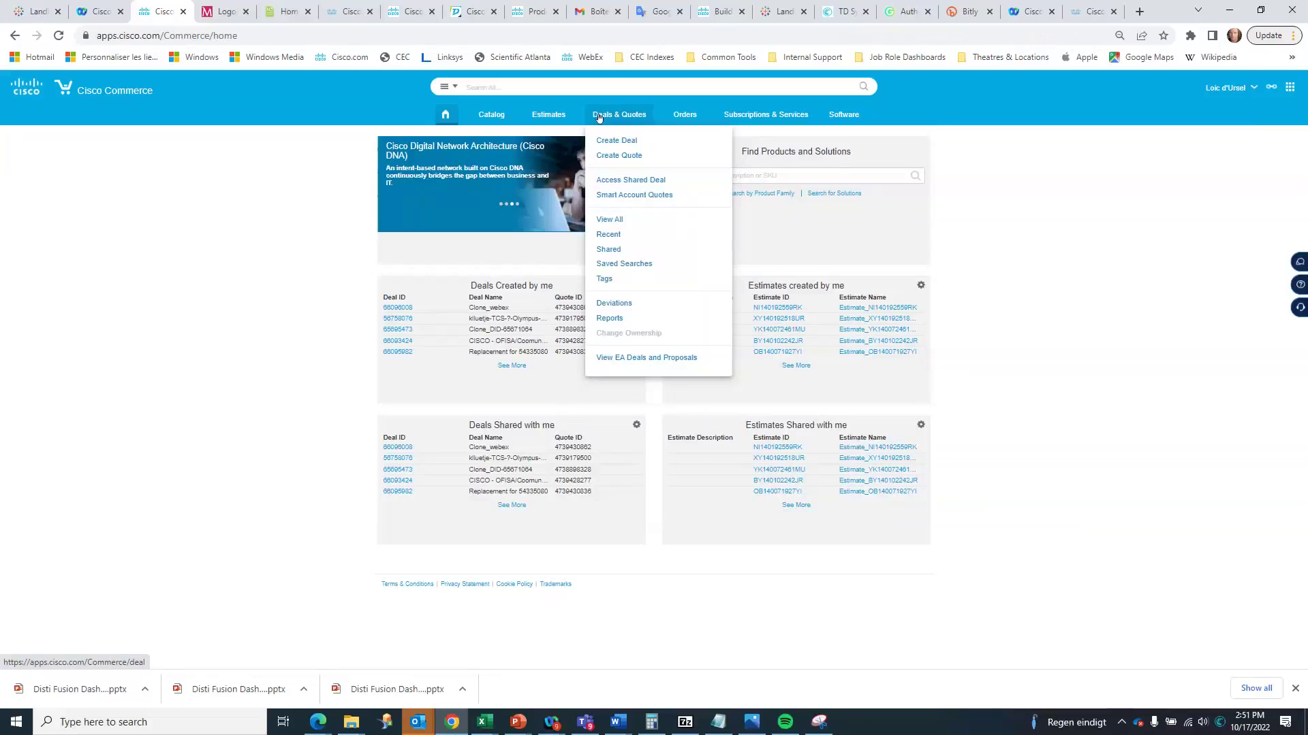
- Start a new deal with TECH DATA AZLAN in Belgium as the partner
click(599, 119)
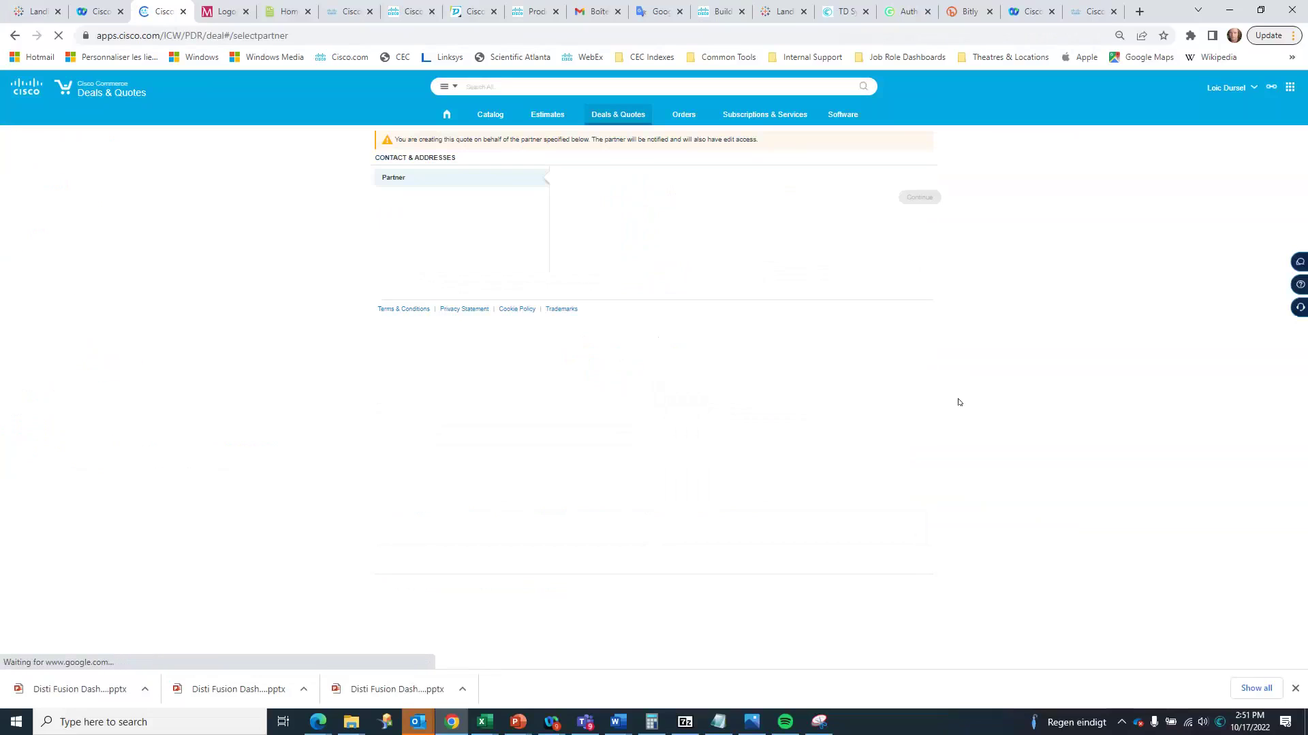
click(654, 209)
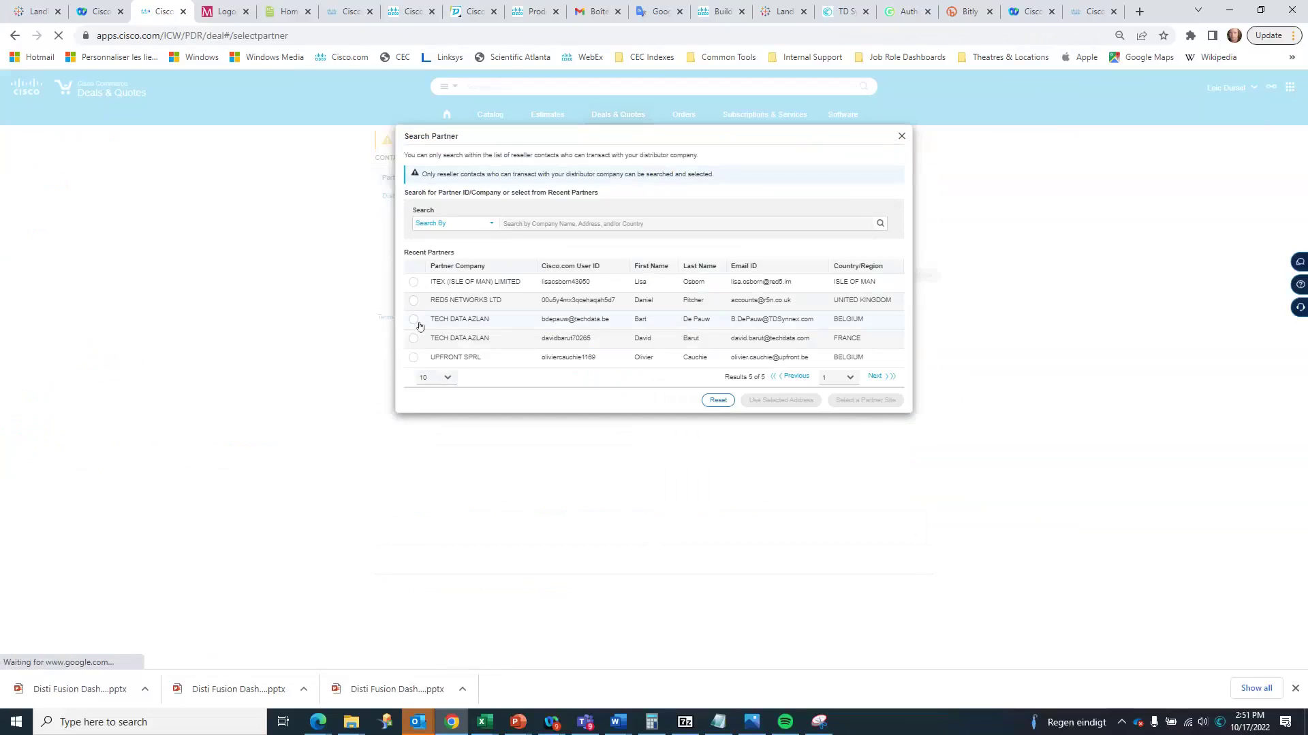
click(414, 320)
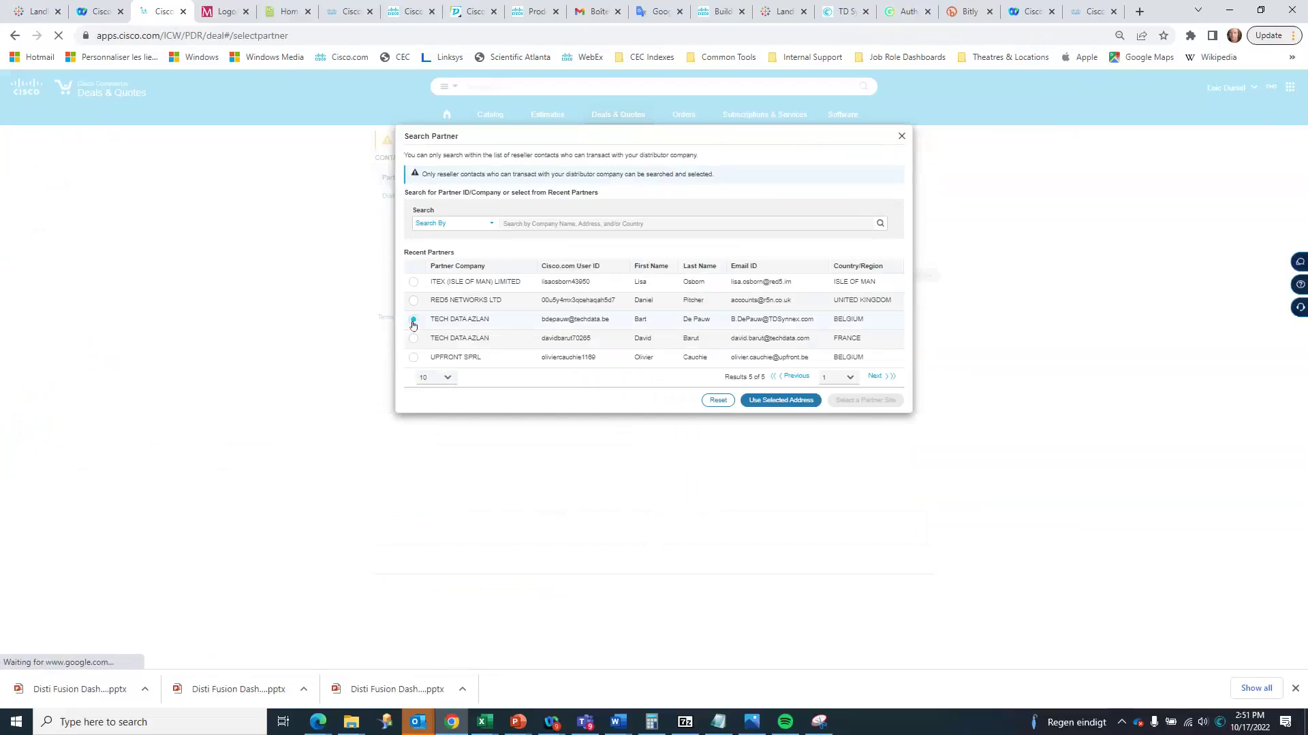
click(800, 401)
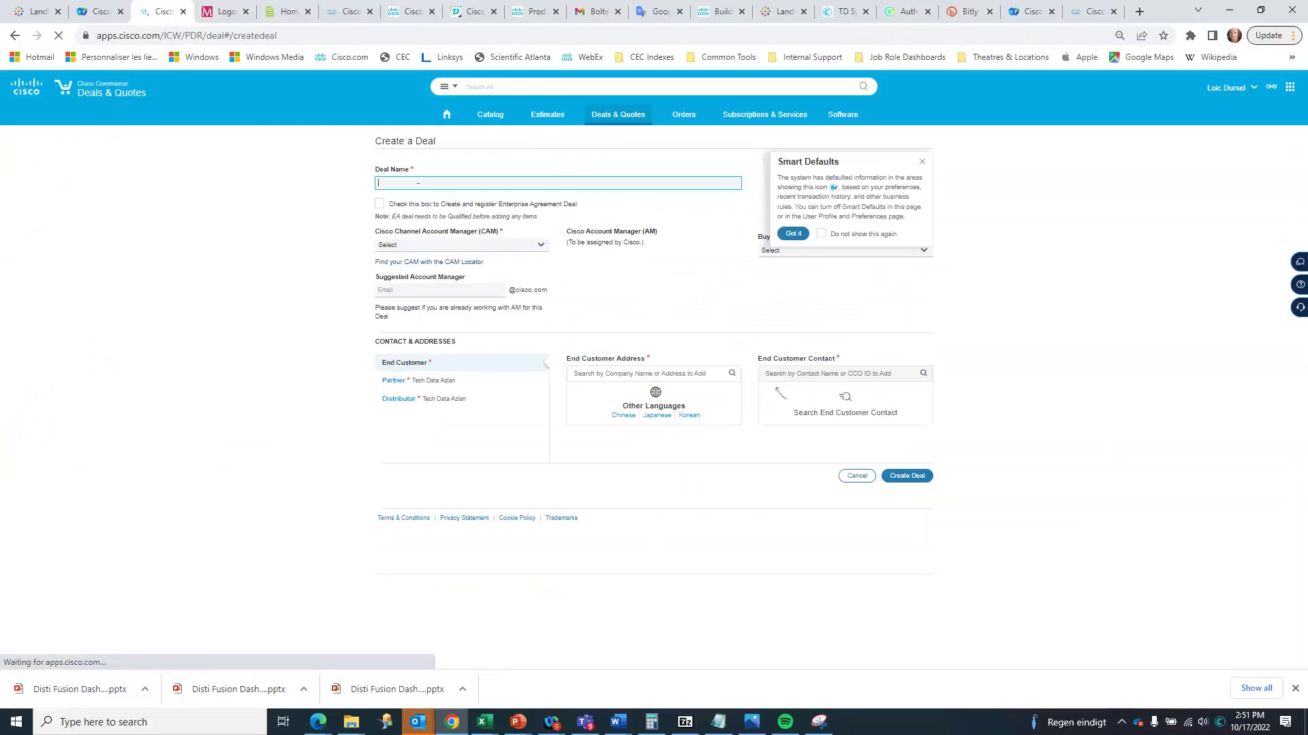
text(TEST )
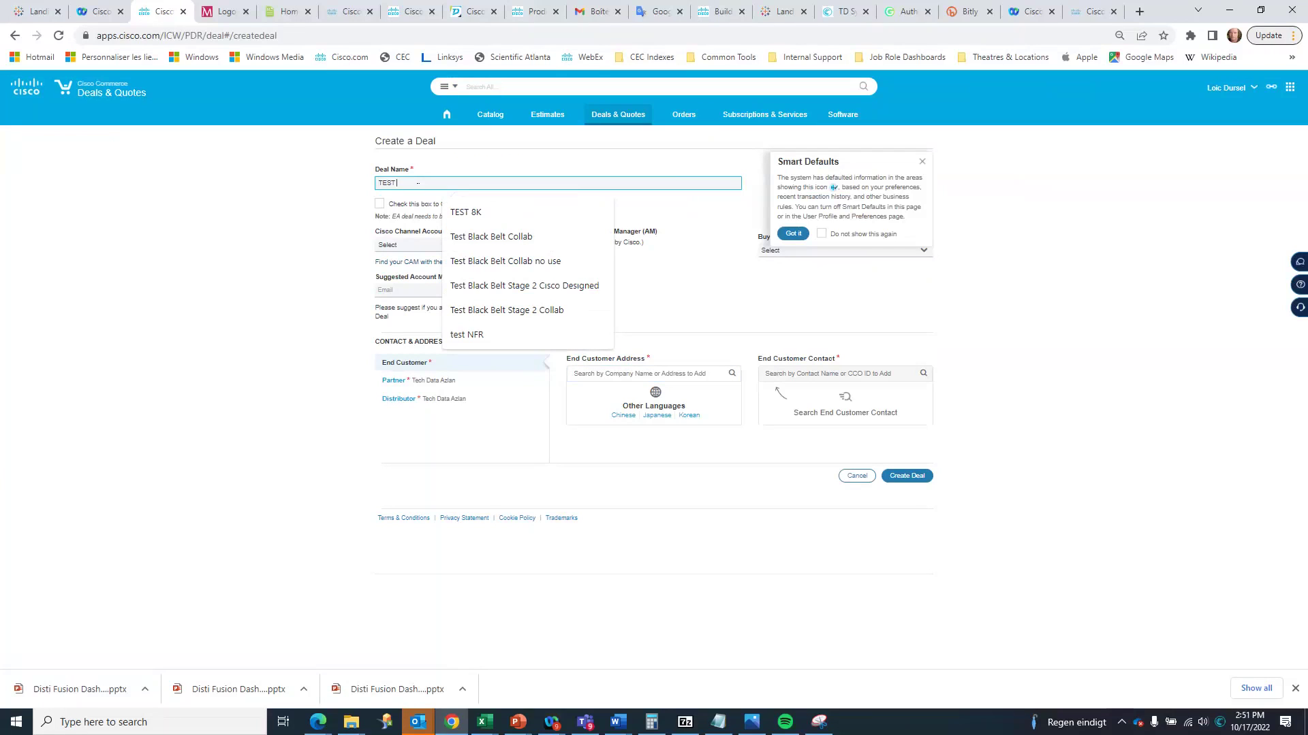
text(MSP Flagge)
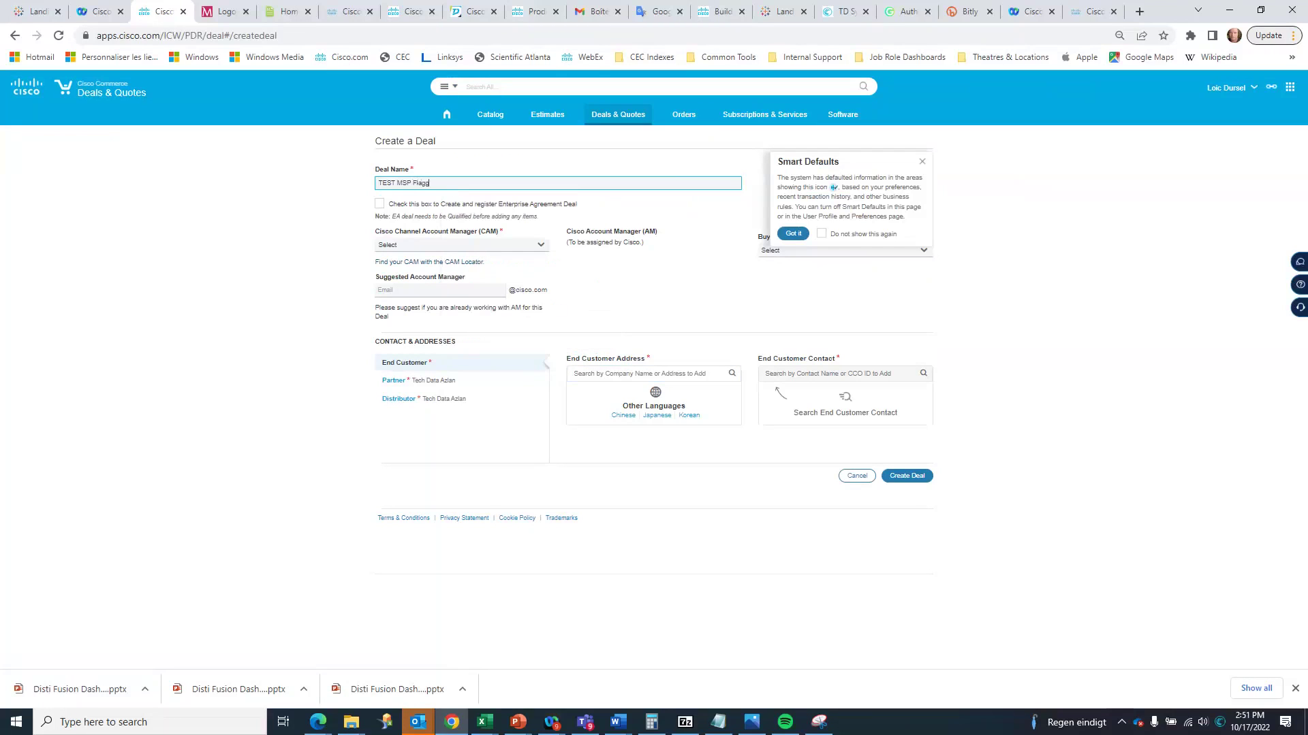
text(d Deals)
- Assign a channel account manager and make TECH DATA BVBA the end customer address
click(404, 246)
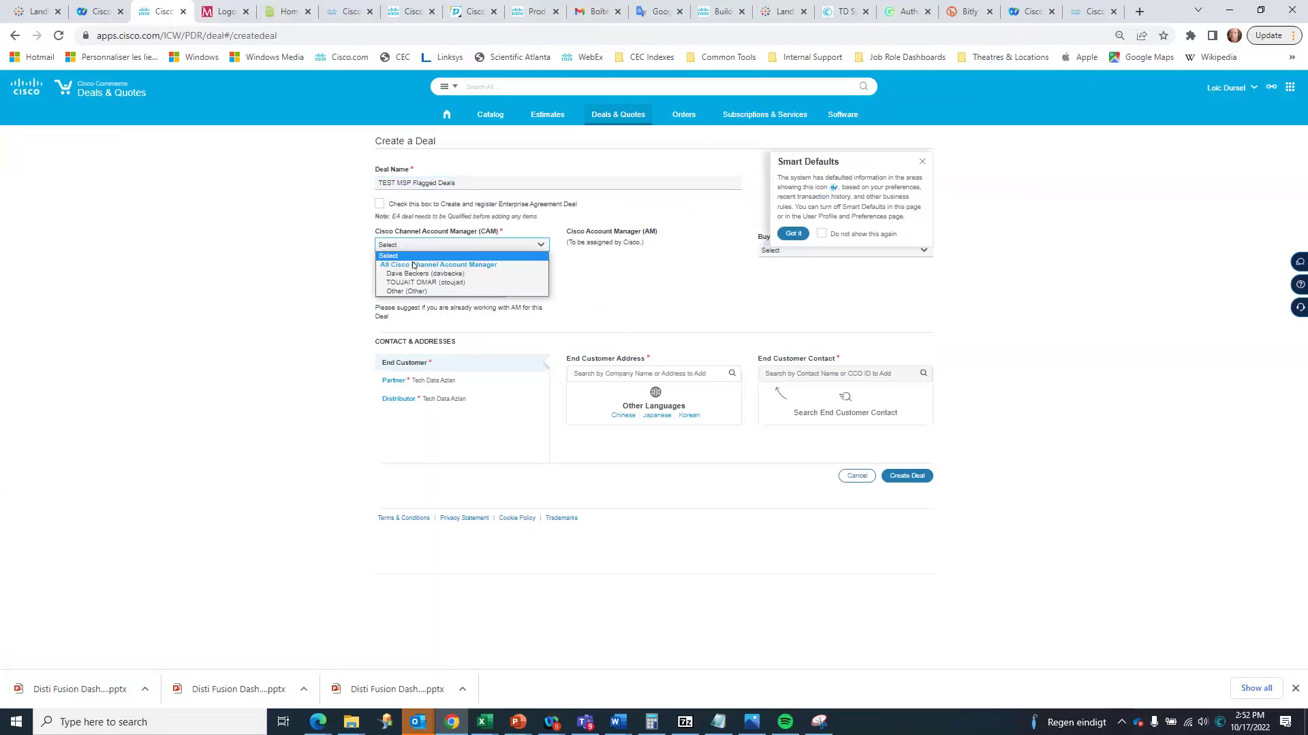
click(418, 273)
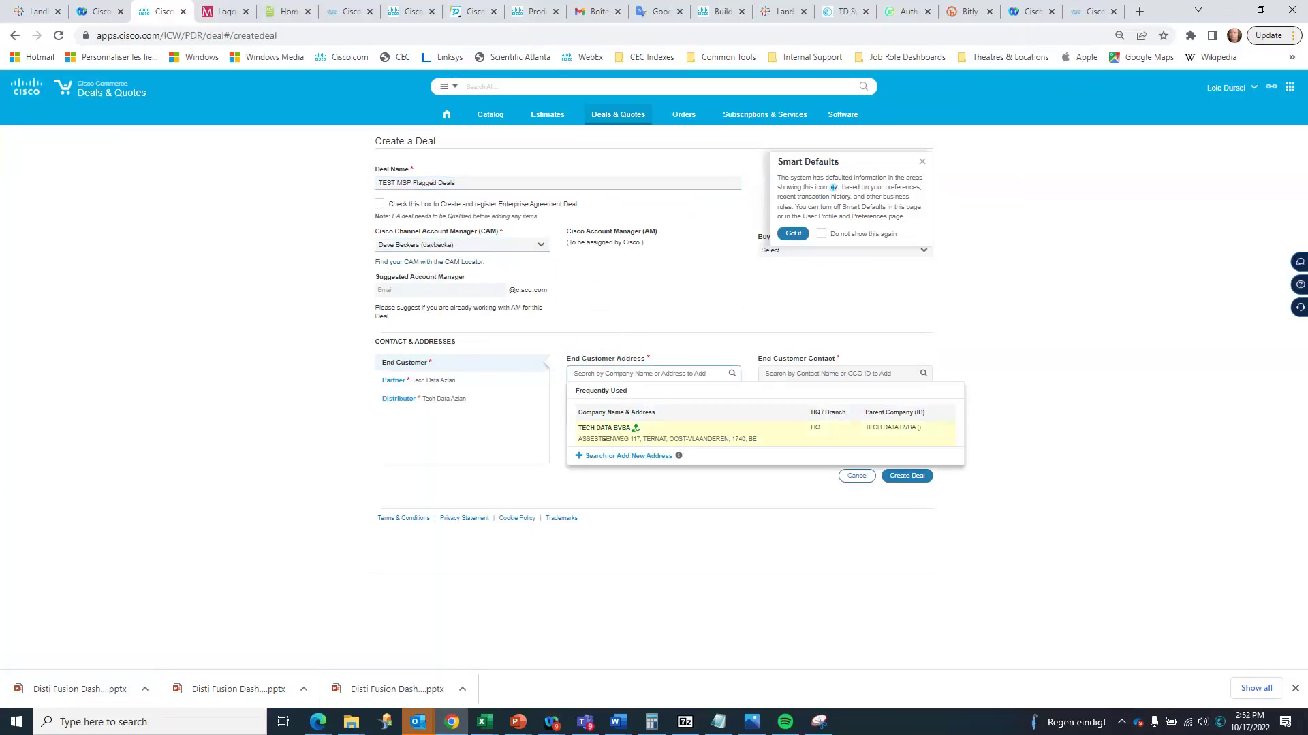
click(608, 433)
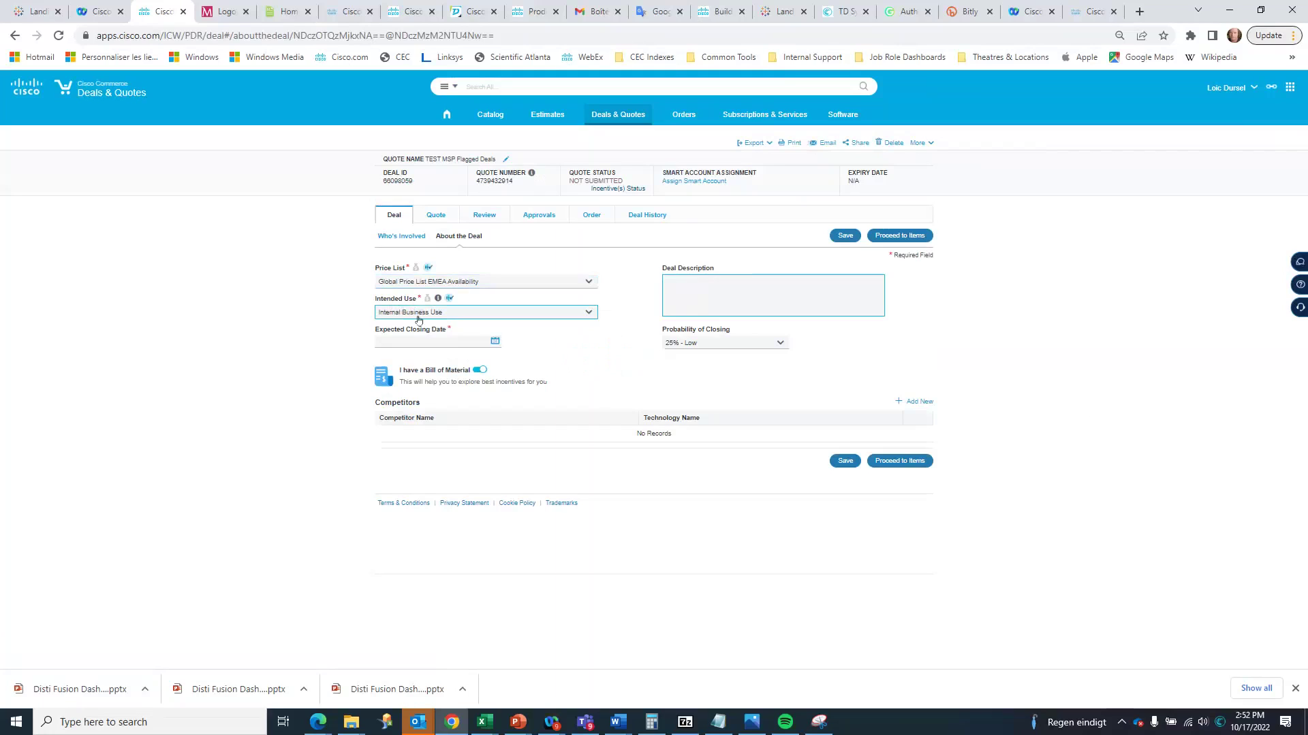
- Set intended use to Managed Service and expected closing date to 03-Nov-2022
click(417, 313)
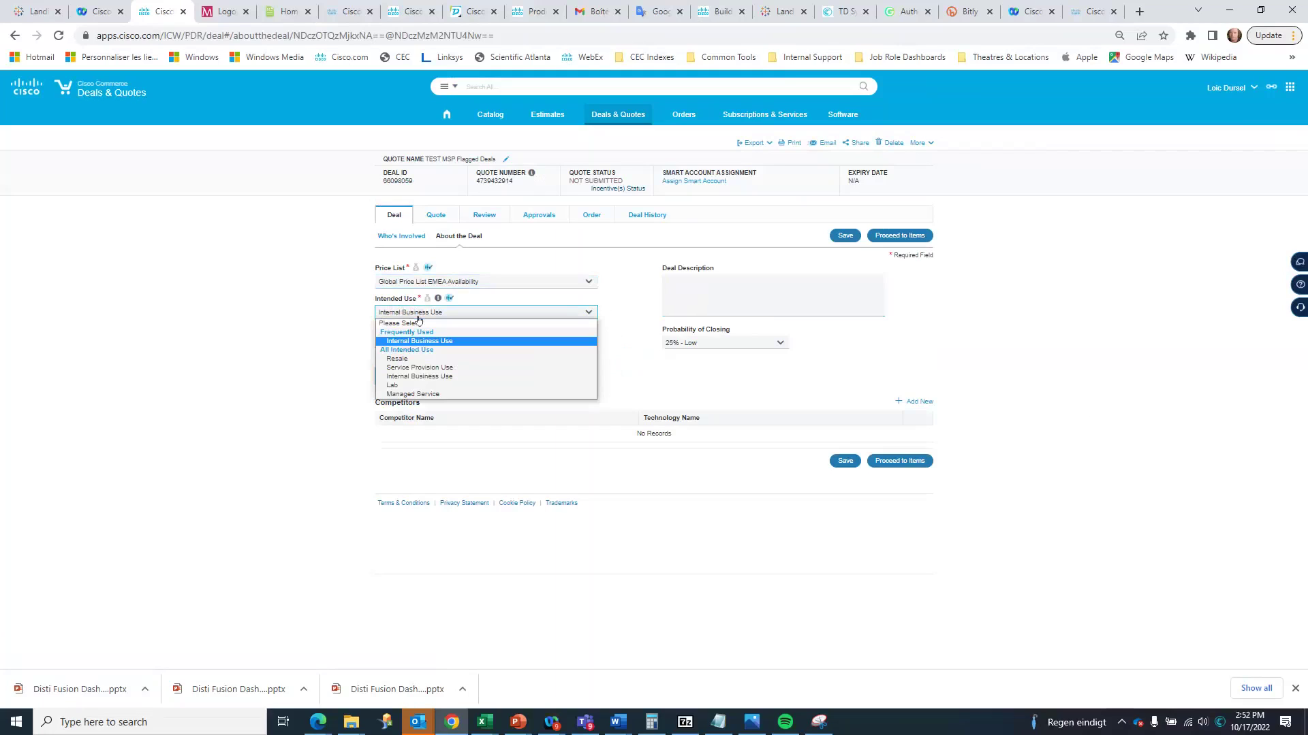
click(429, 395)
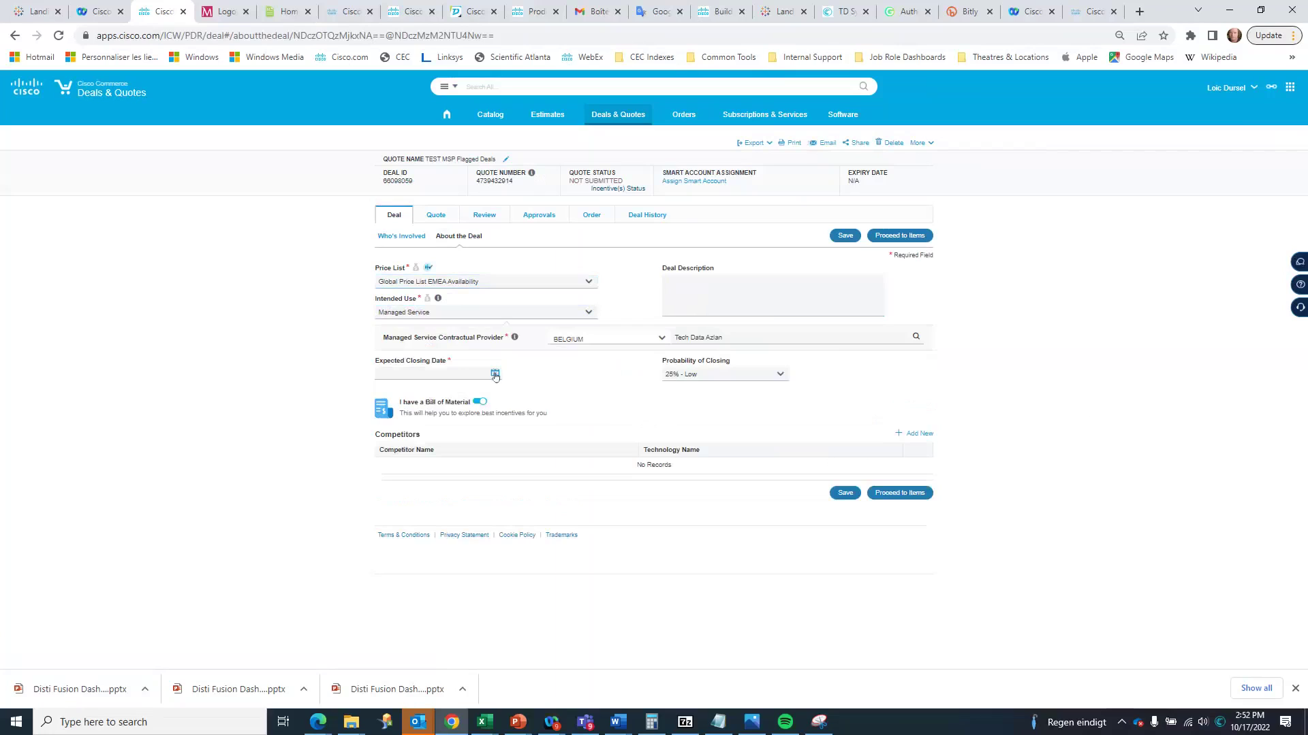
click(495, 375)
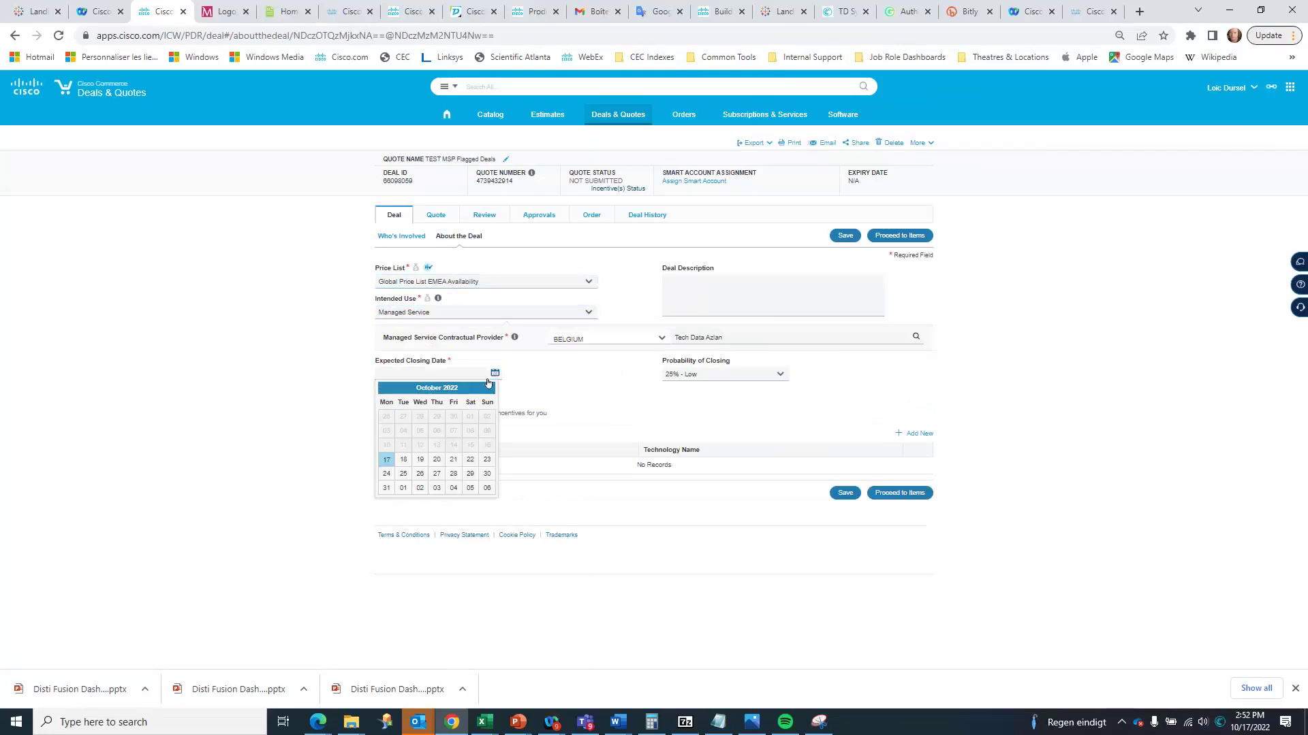
click(437, 486)
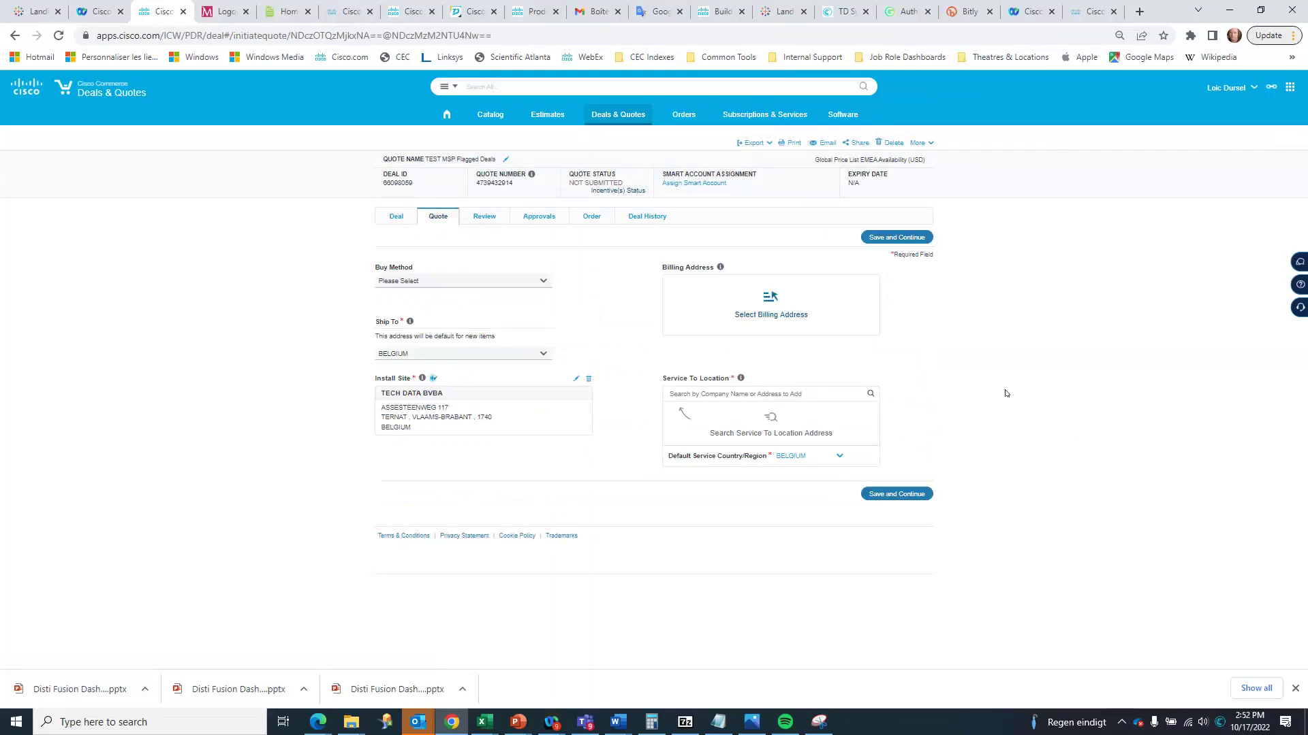
- Add TECH DATA BVBA as the quote's service-to location
click(688, 395)
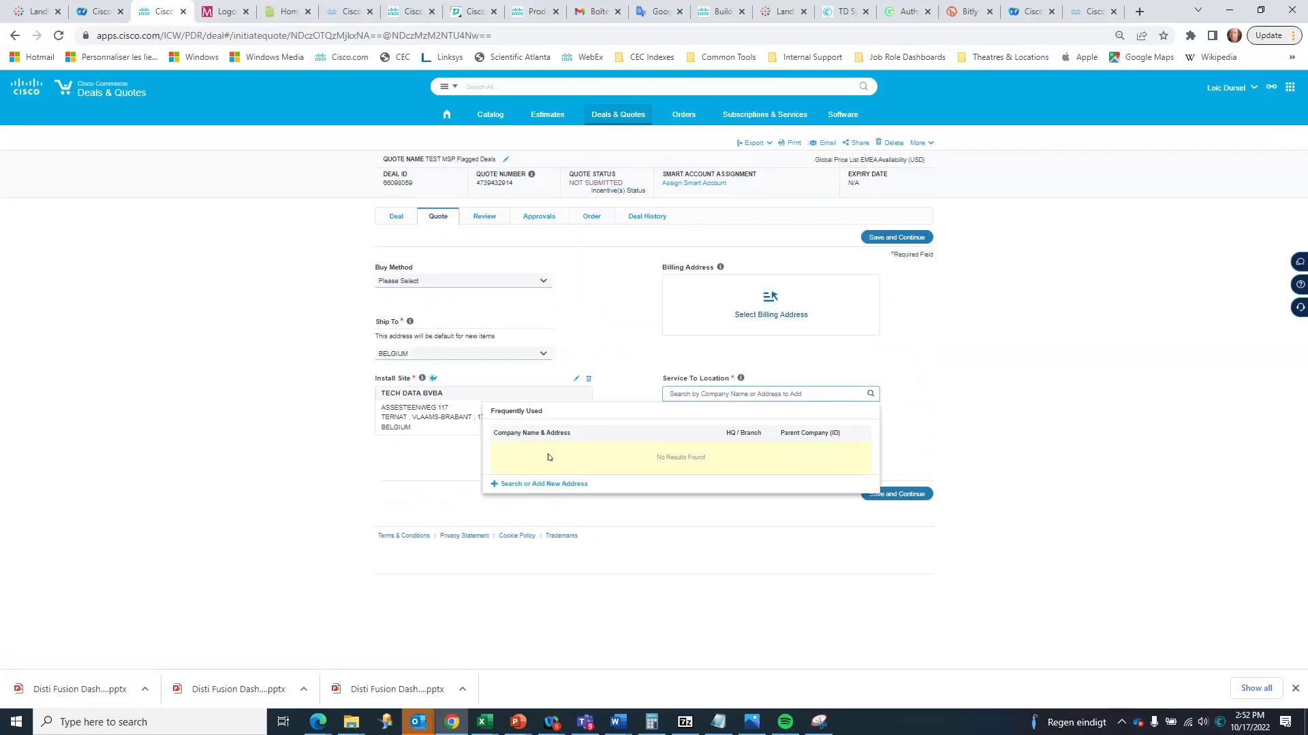
click(534, 484)
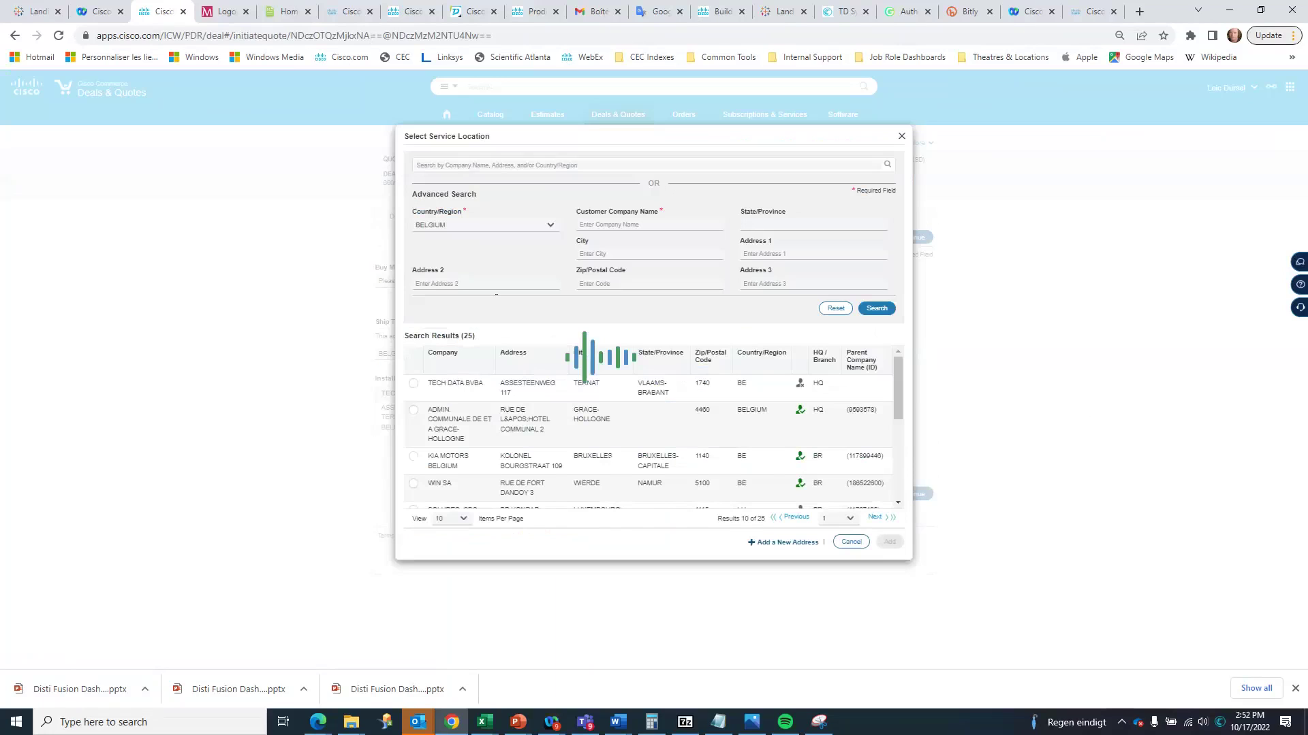
click(413, 383)
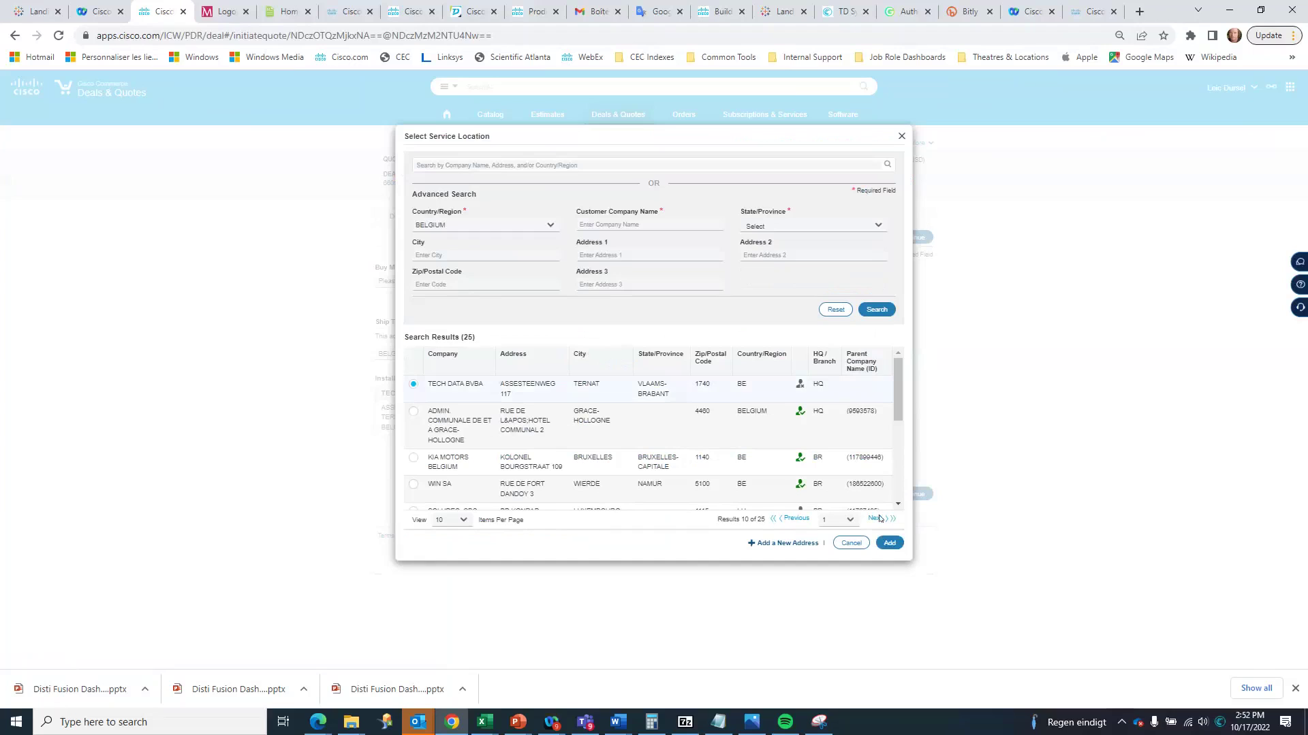
click(889, 543)
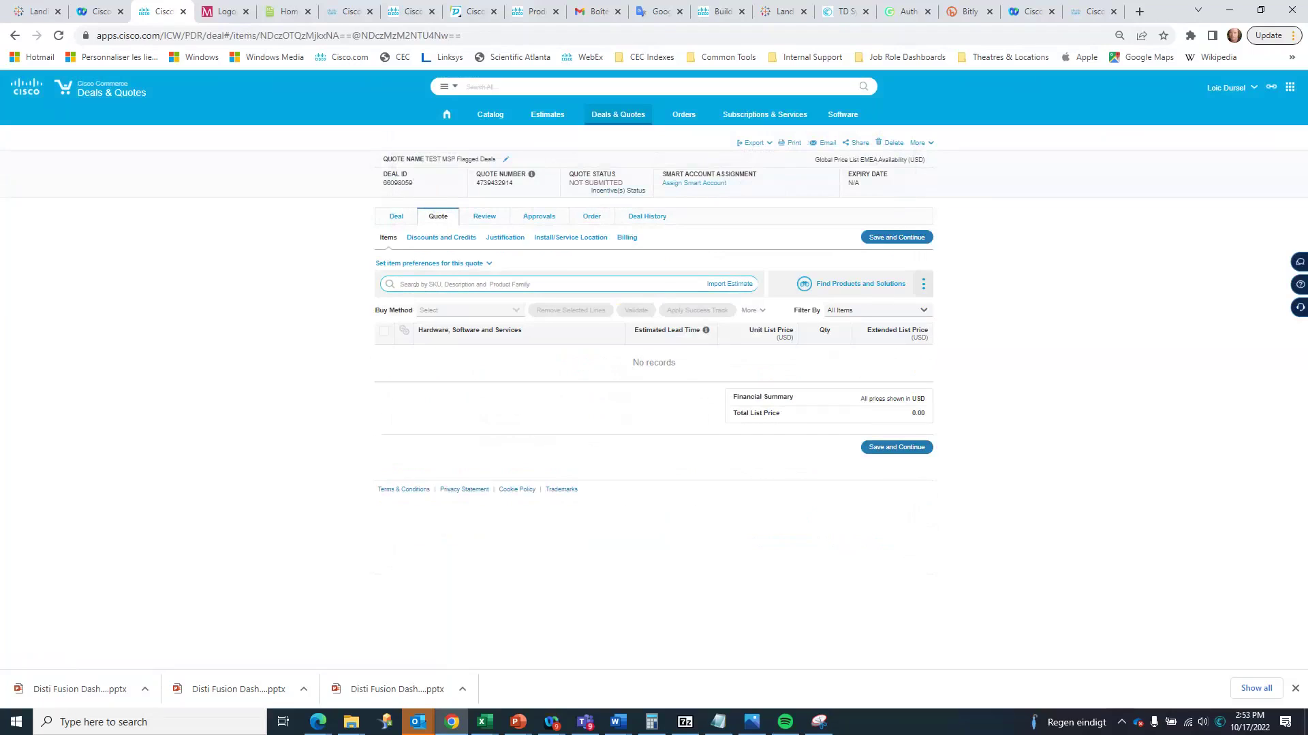
text(MR)
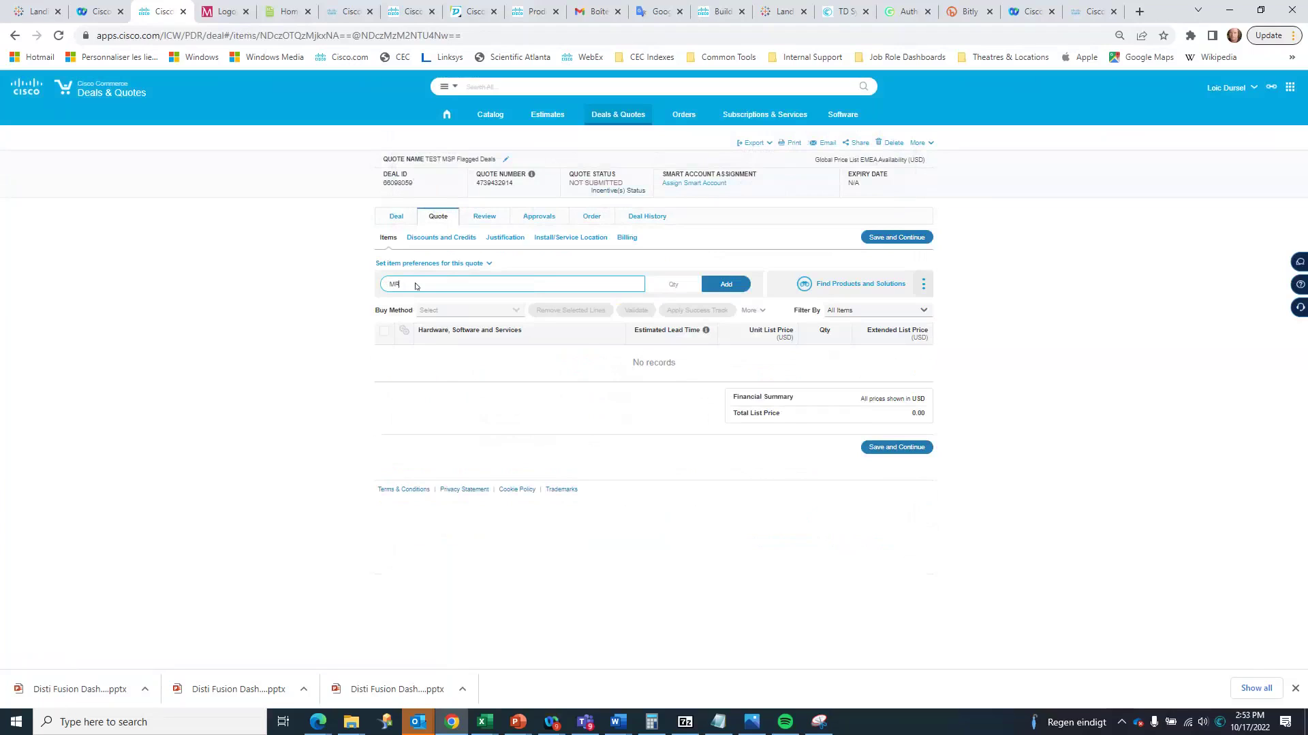
text(36-)
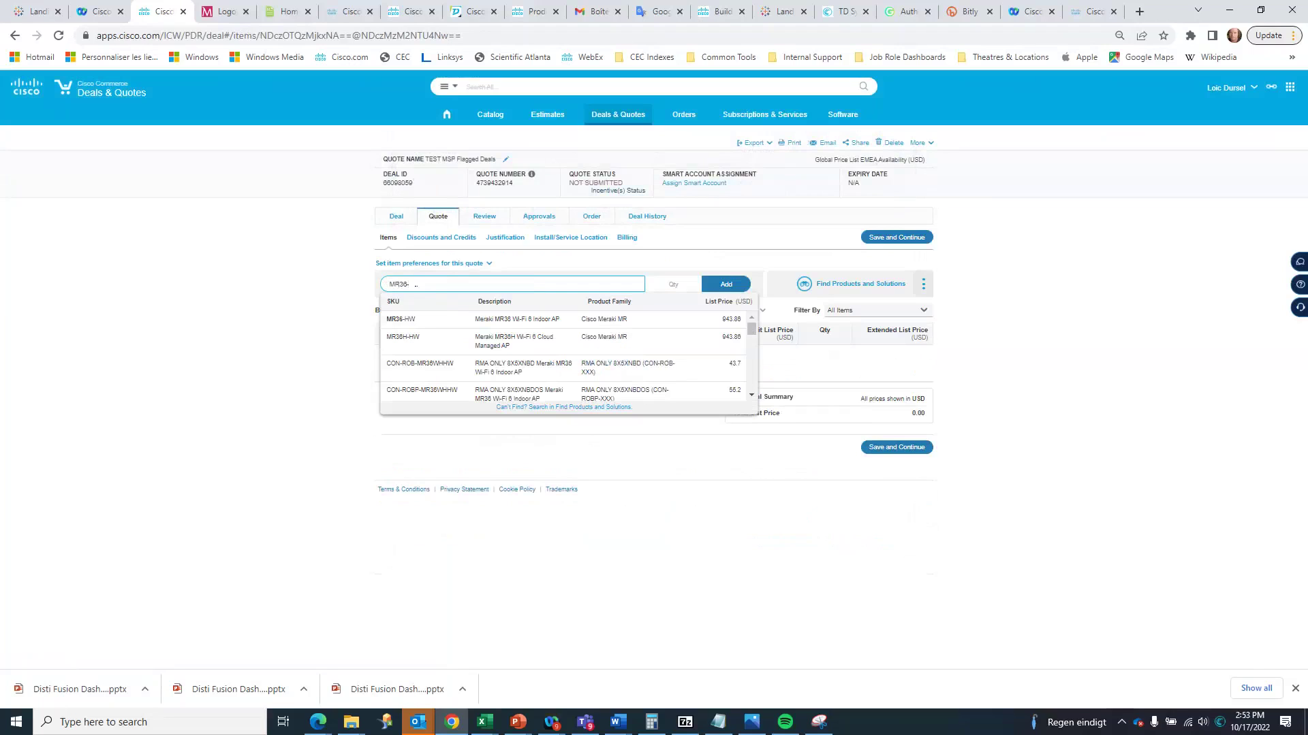
- Add MR36-HW and LIC-ENT-3YR to the quote items
click(405, 320)
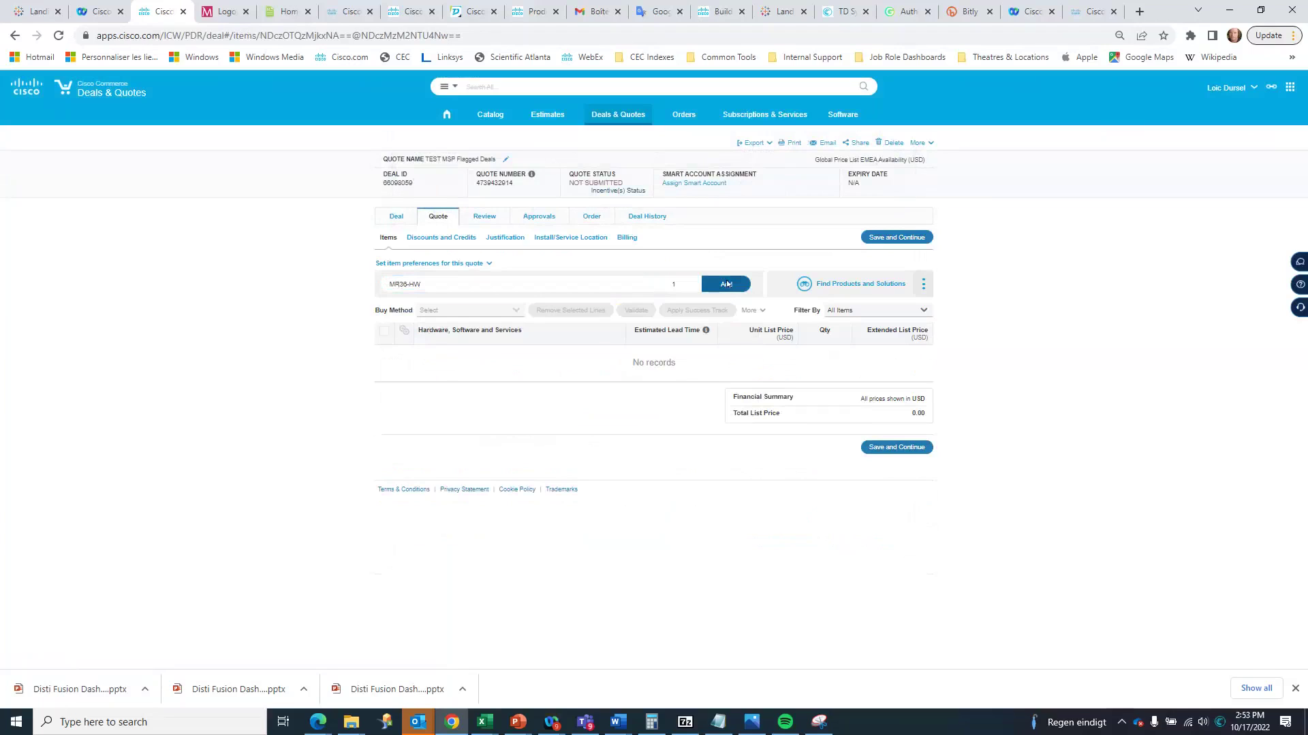
click(726, 285)
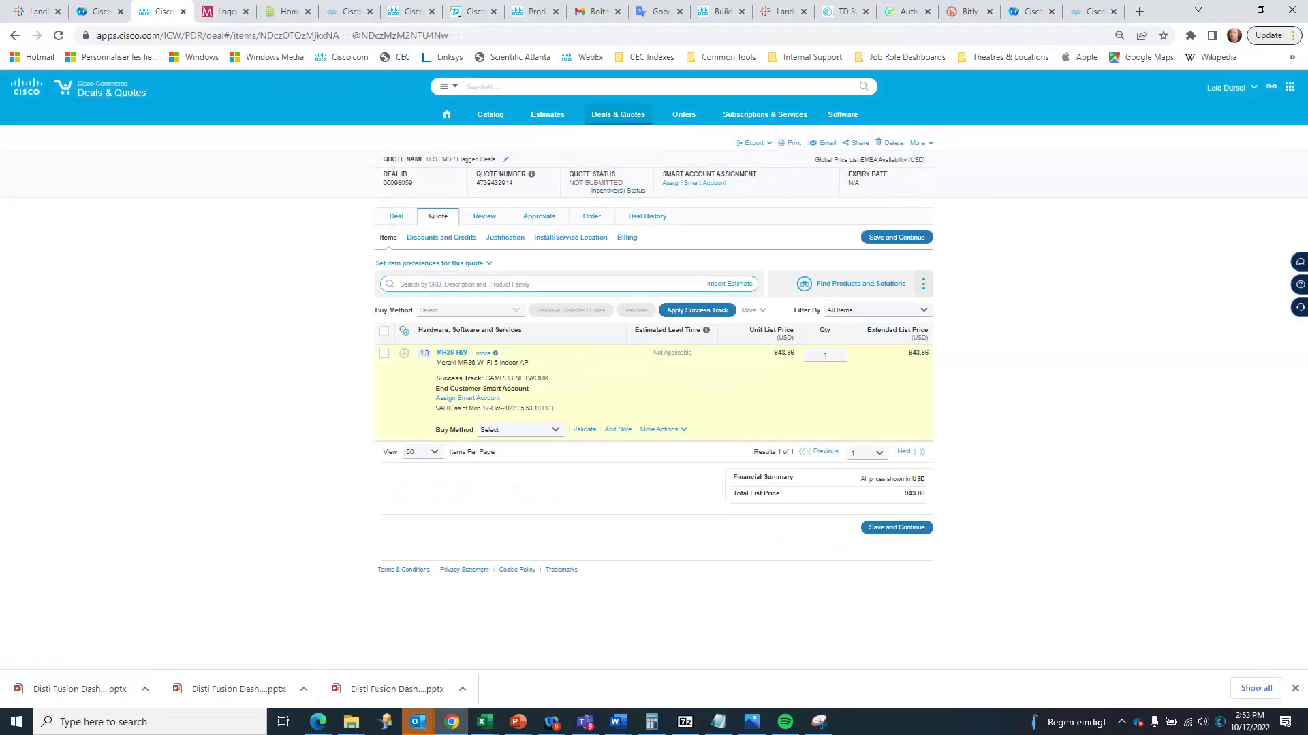
text(LIC)
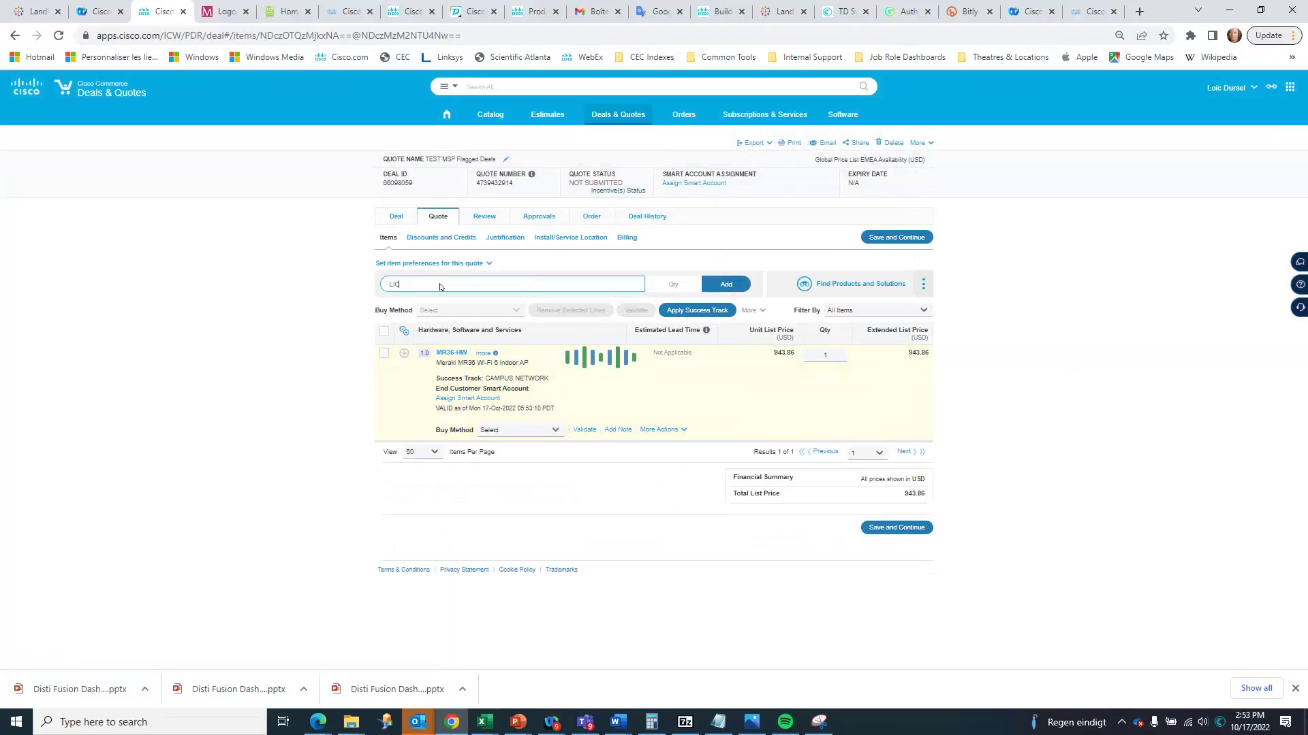
text(-ENT)
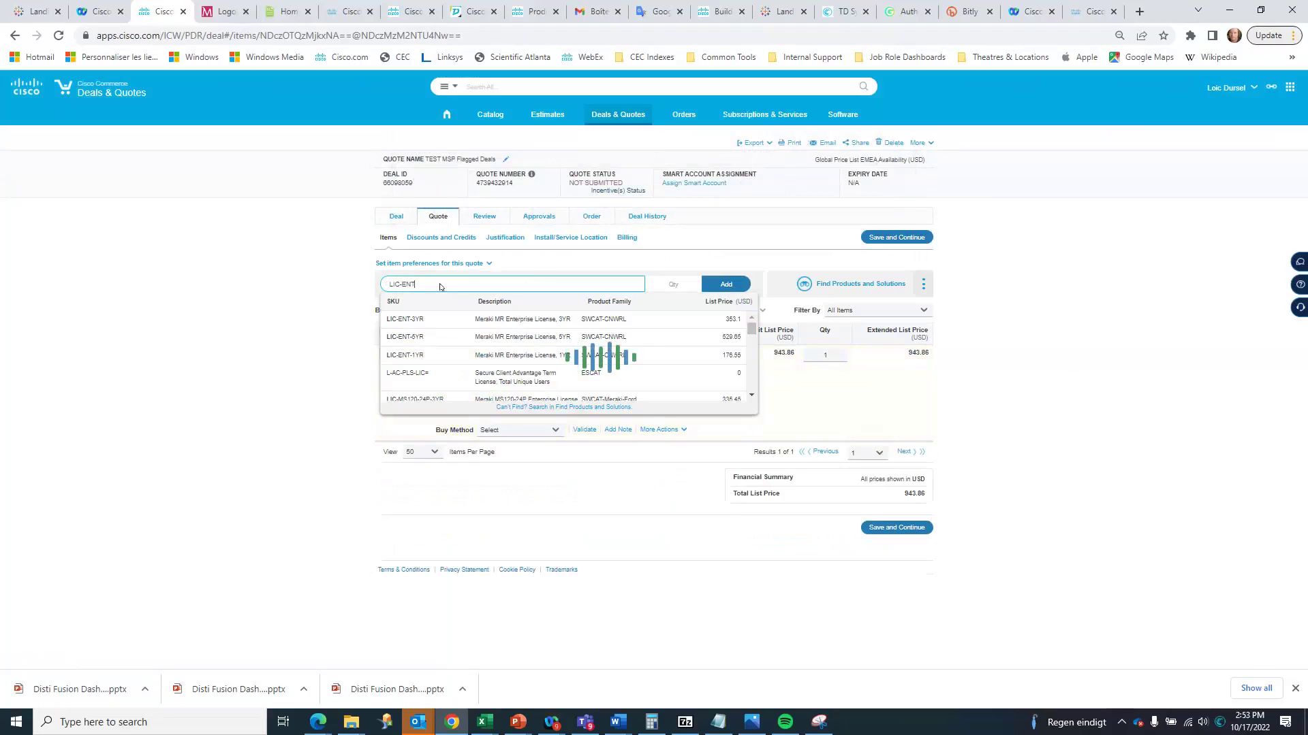
click(447, 321)
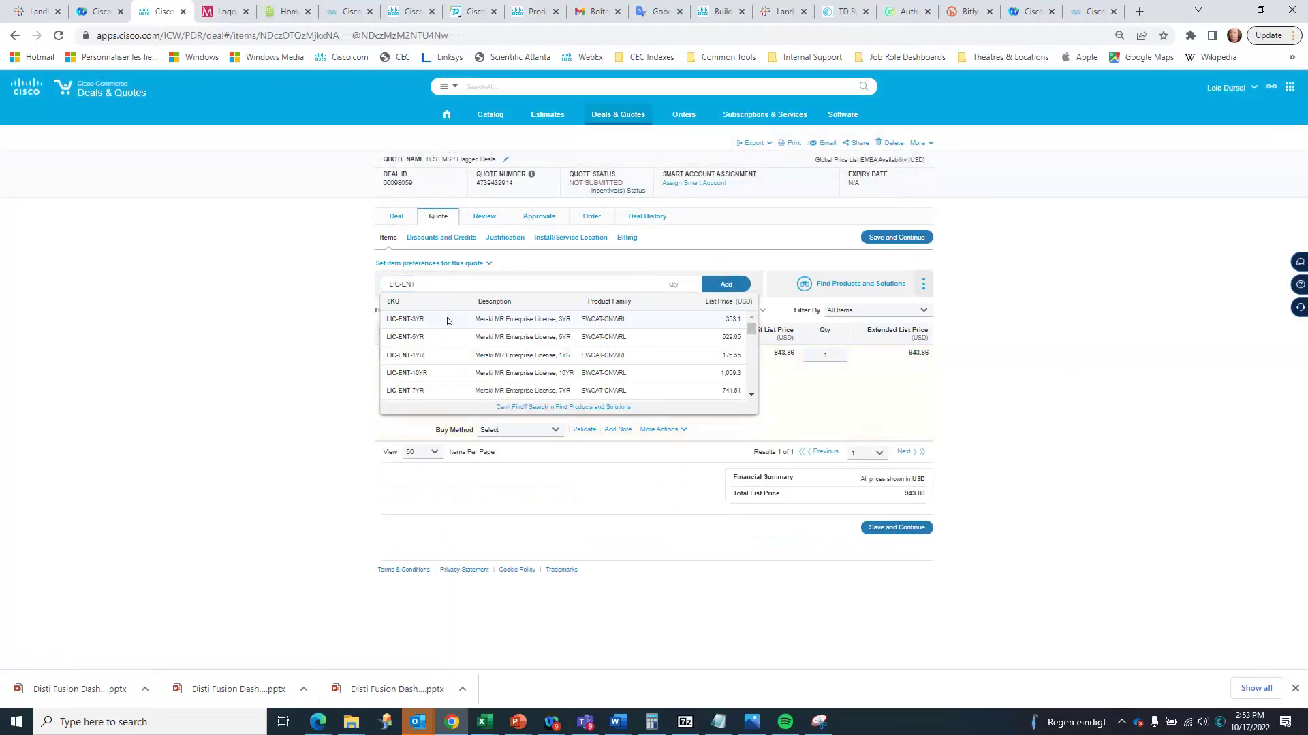
click(728, 284)
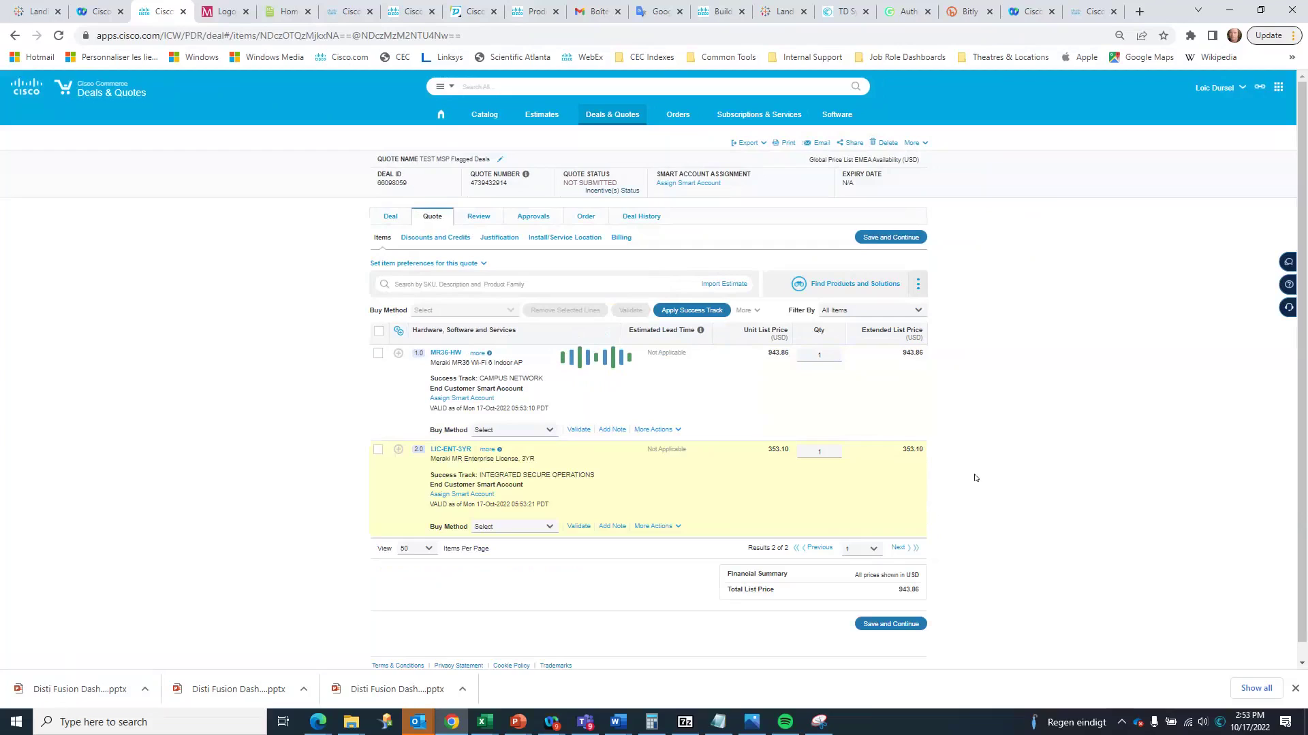
scroll(974, 477, down, 1)
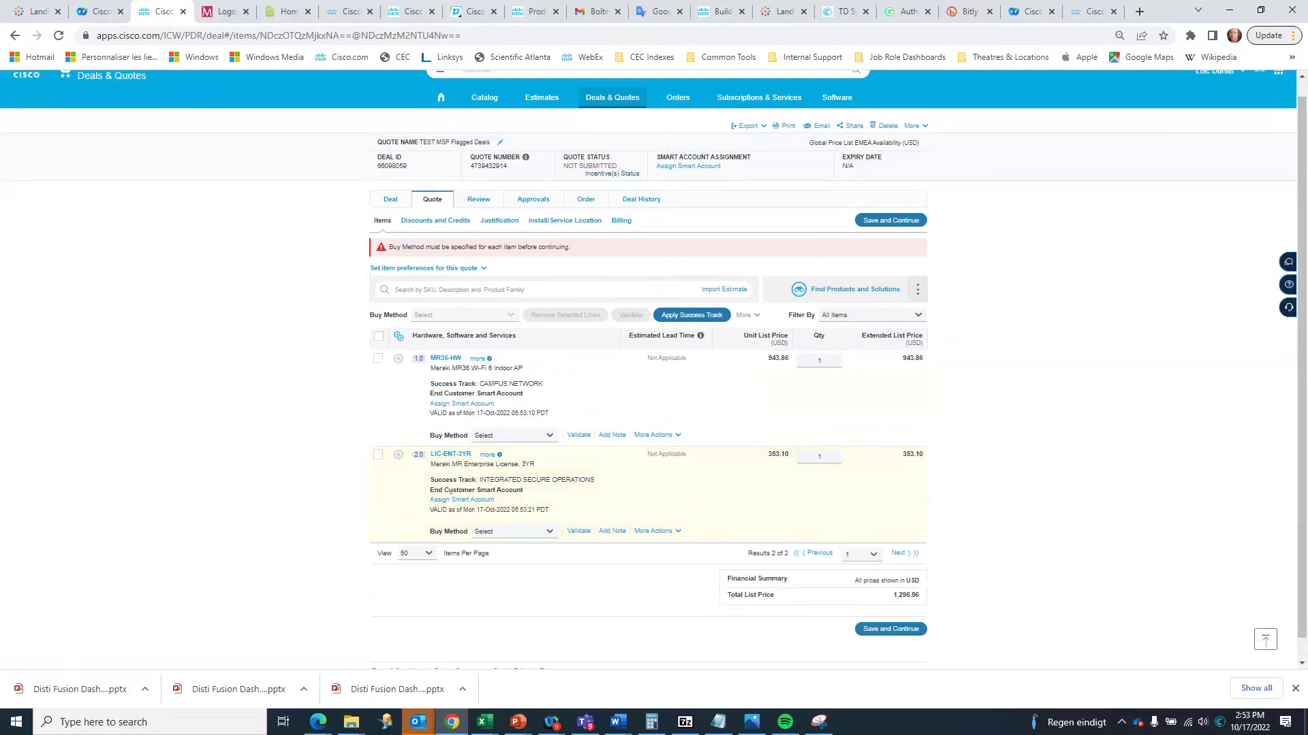
- Set both lines' buy method to AZLAN LOGISTICS and save to price the quote
click(512, 435)
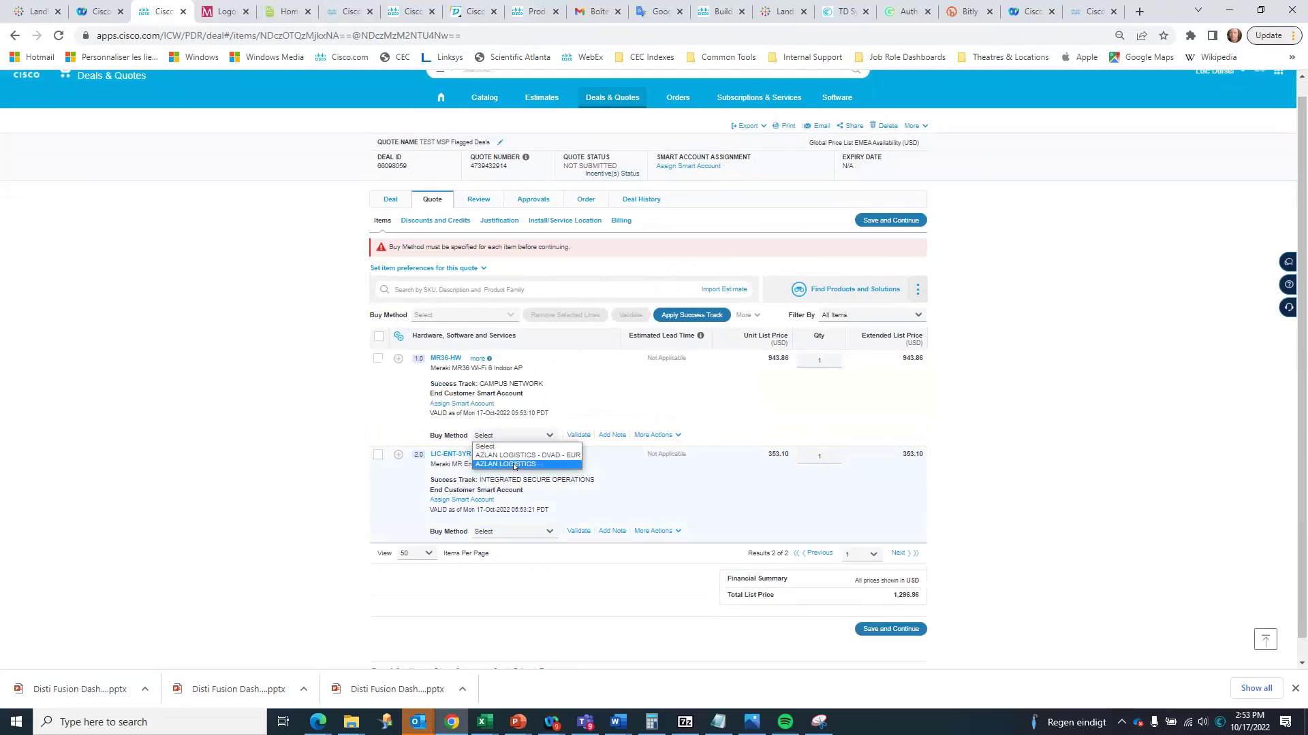
click(514, 465)
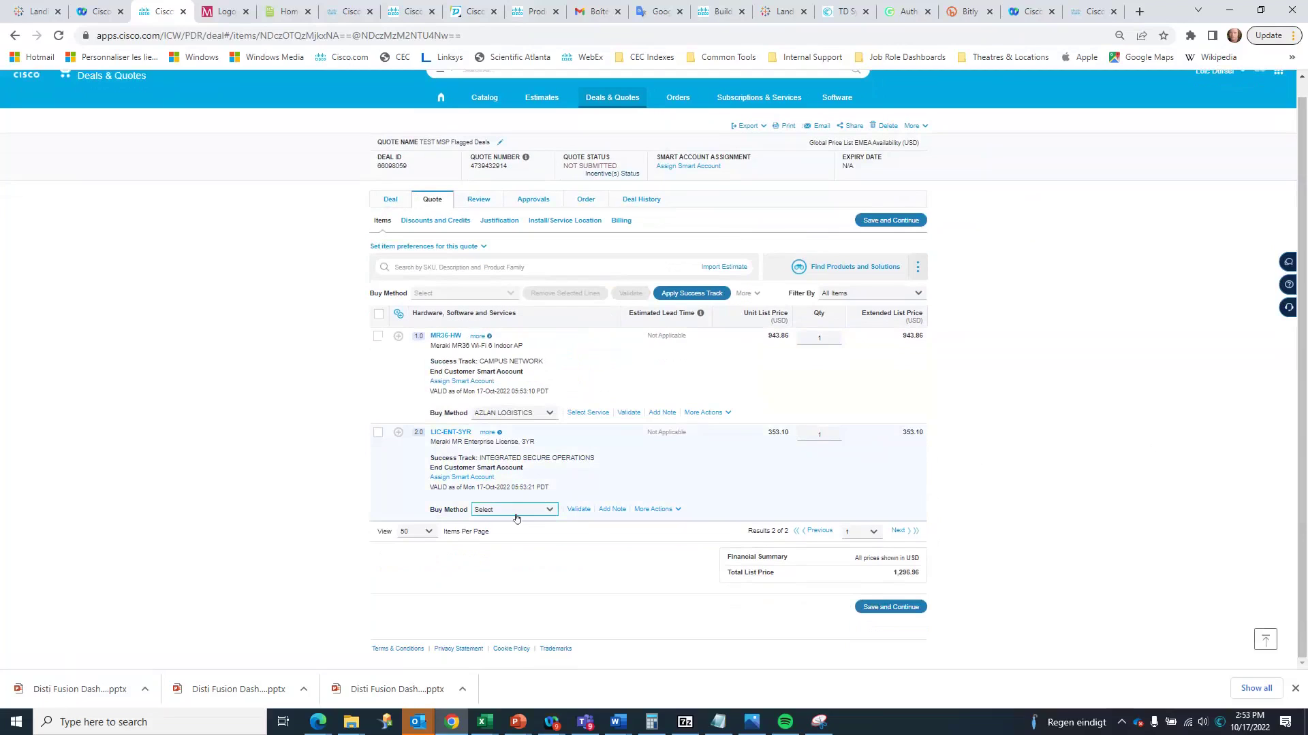
click(515, 511)
click(517, 540)
click(889, 606)
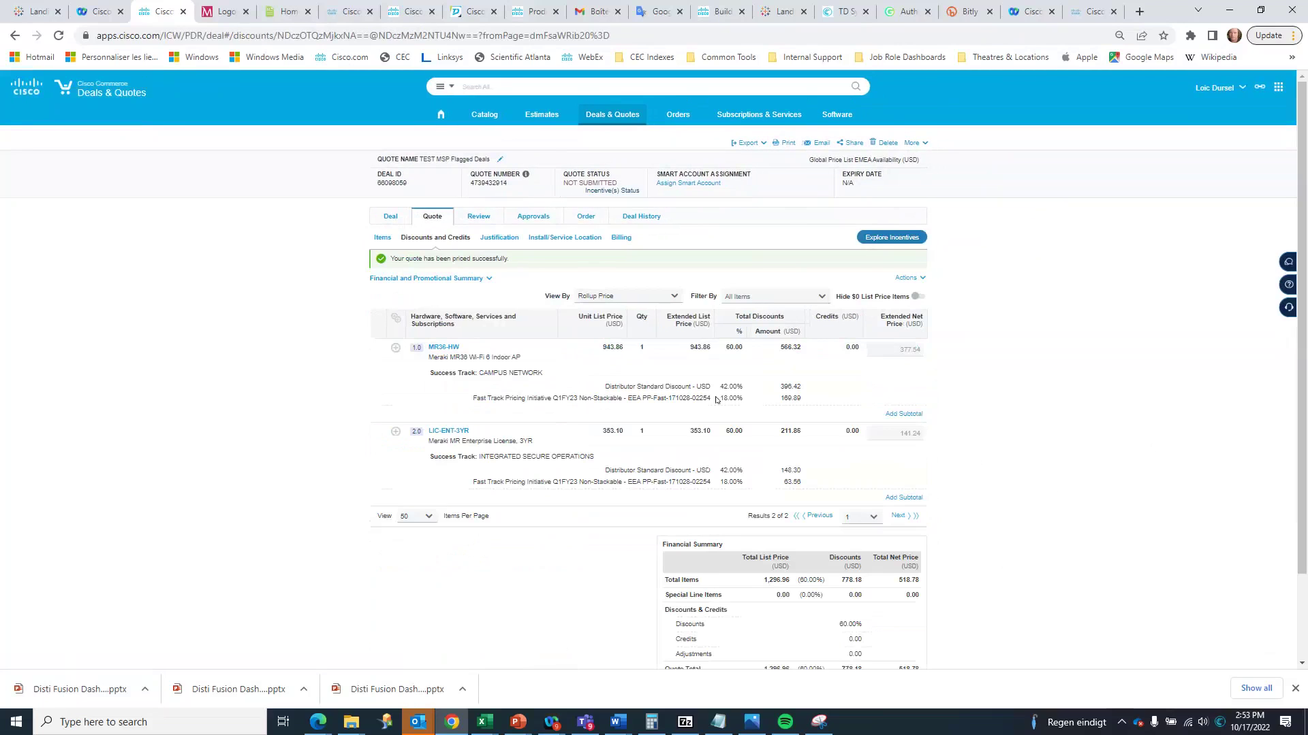
- Apply the suggested incentives, pass the justification questions, and proceed to review
click(892, 237)
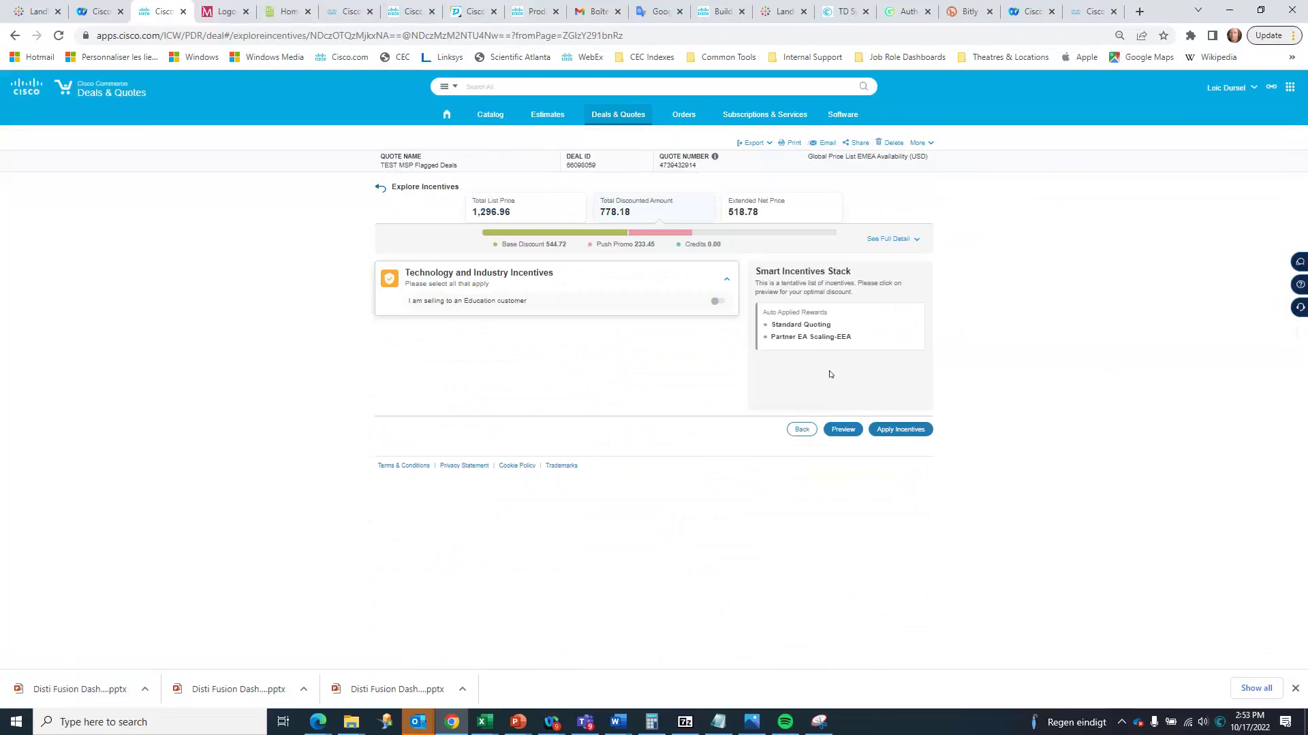
click(901, 430)
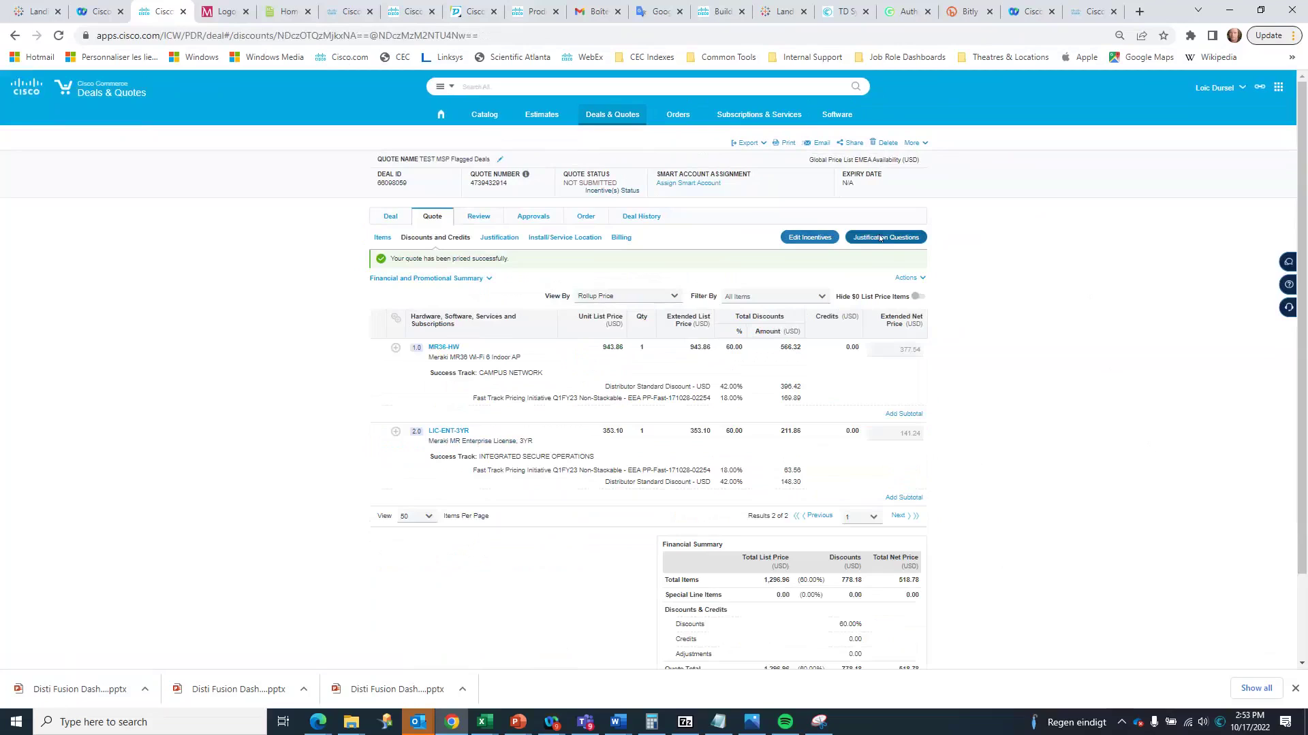
click(881, 238)
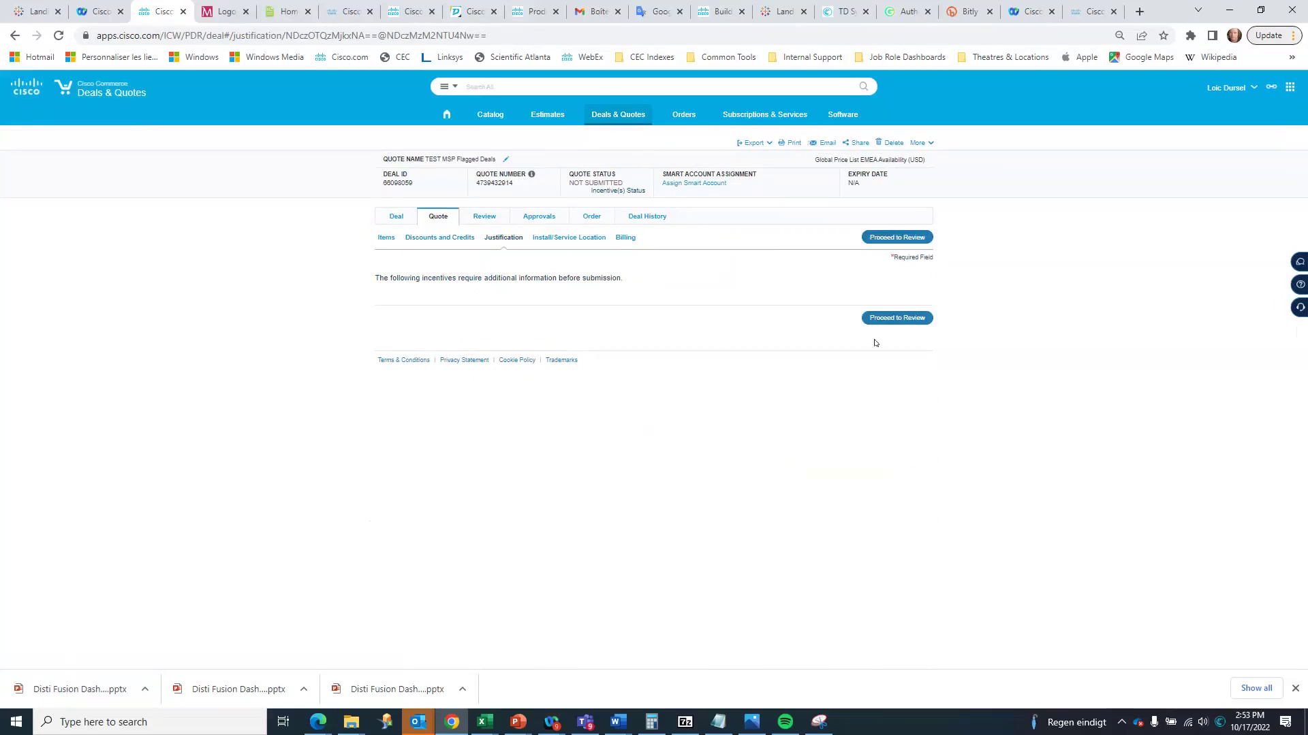
click(897, 319)
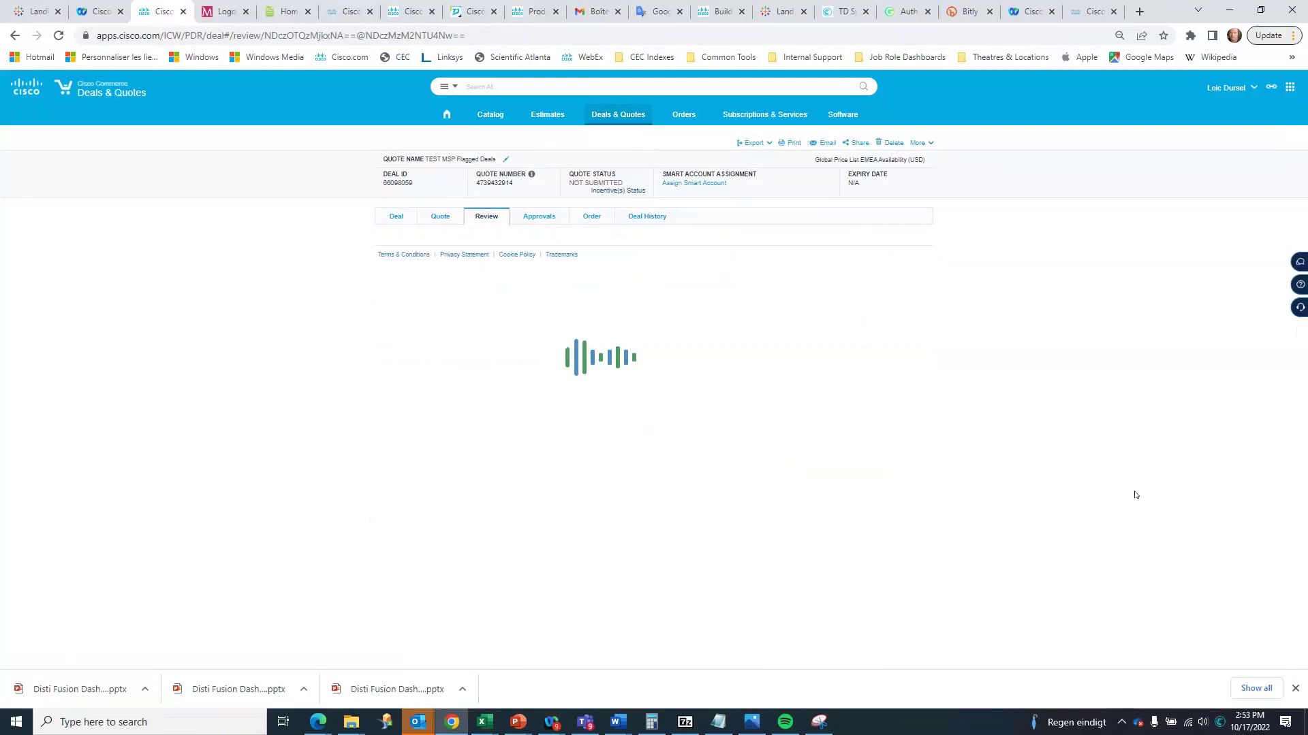